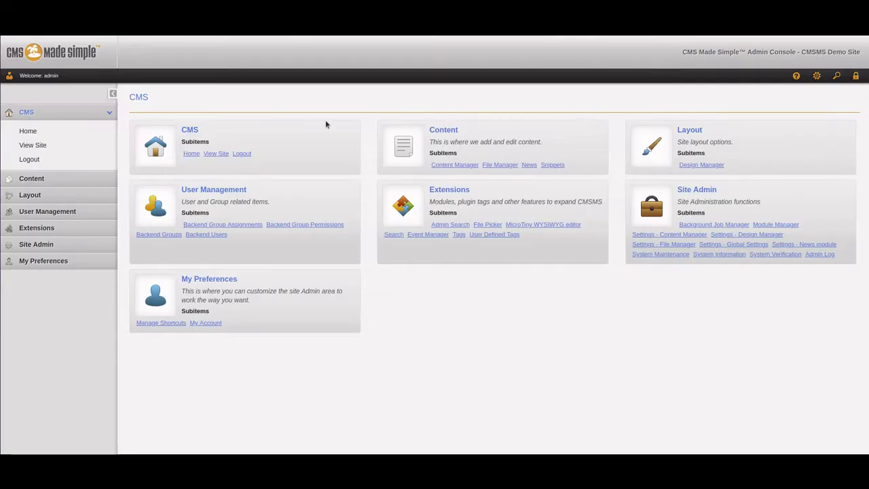
- Open the Favison- Header template from the Design Manager and scroll to its nav-item list
{"action": "left_click", "coordinate": [691, 167]}
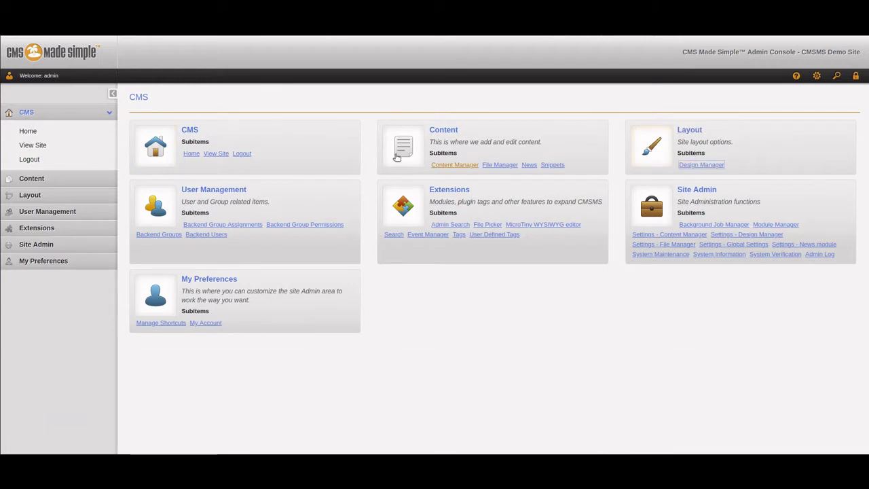
{"action": "scroll", "coordinate": [349, 207], "scroll_direction": "down", "scroll_amount": 3}
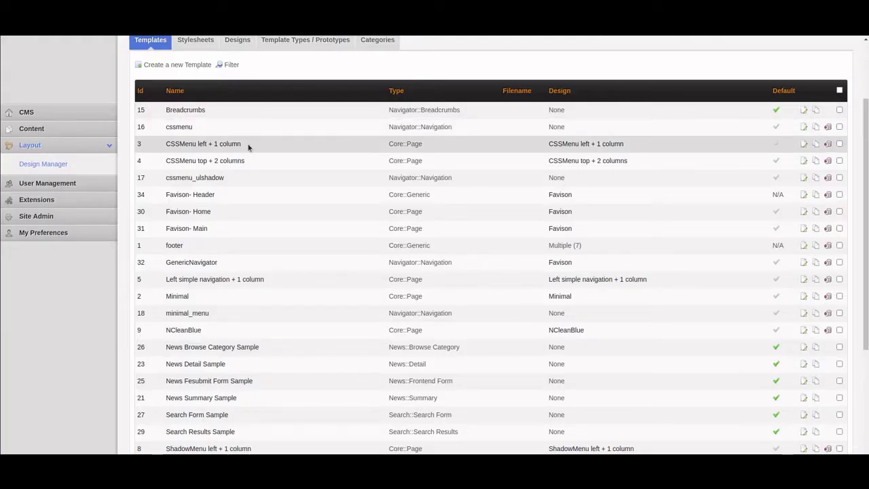
{"action": "left_click", "coordinate": [211, 192]}
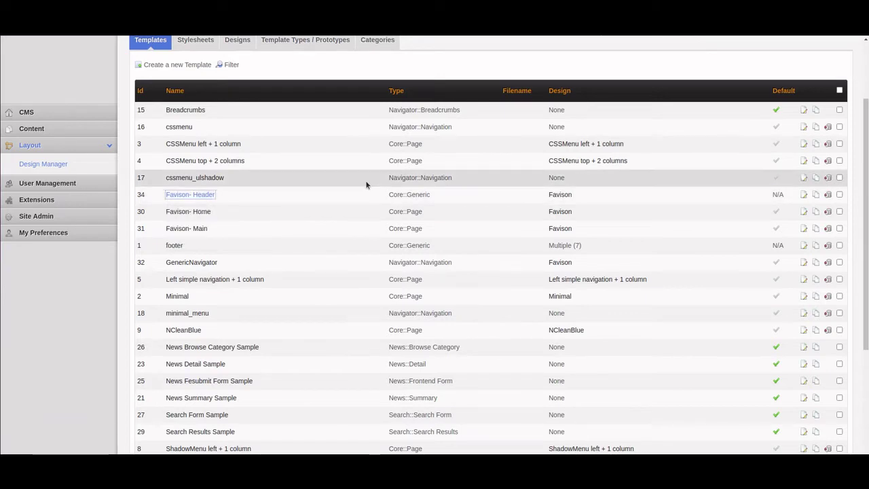
{"action": "scroll", "coordinate": [846, 244], "scroll_direction": "down", "scroll_amount": 1}
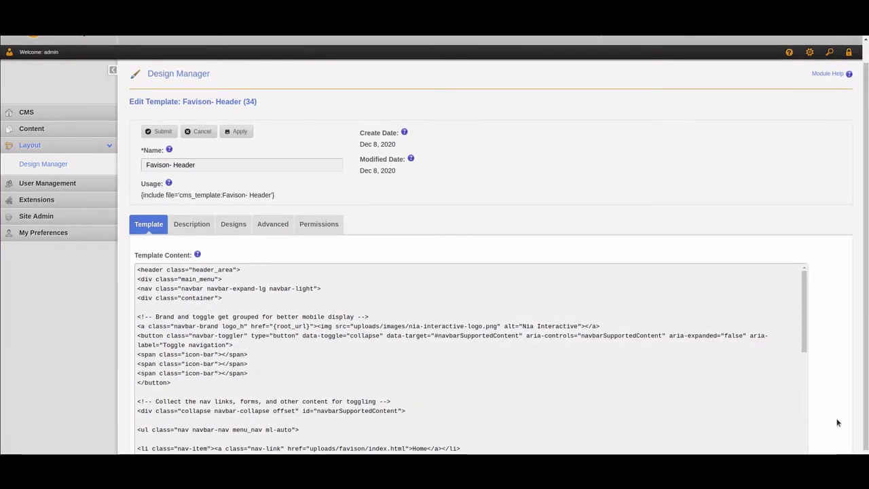
{"action": "scroll", "coordinate": [836, 414], "scroll_direction": "down", "scroll_amount": 1}
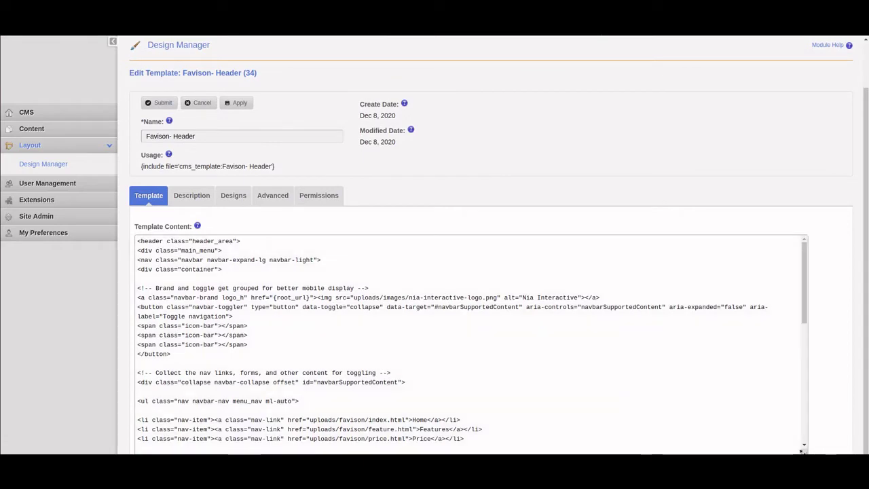
{"action": "scroll", "coordinate": [843, 368], "scroll_direction": "down", "scroll_amount": 1}
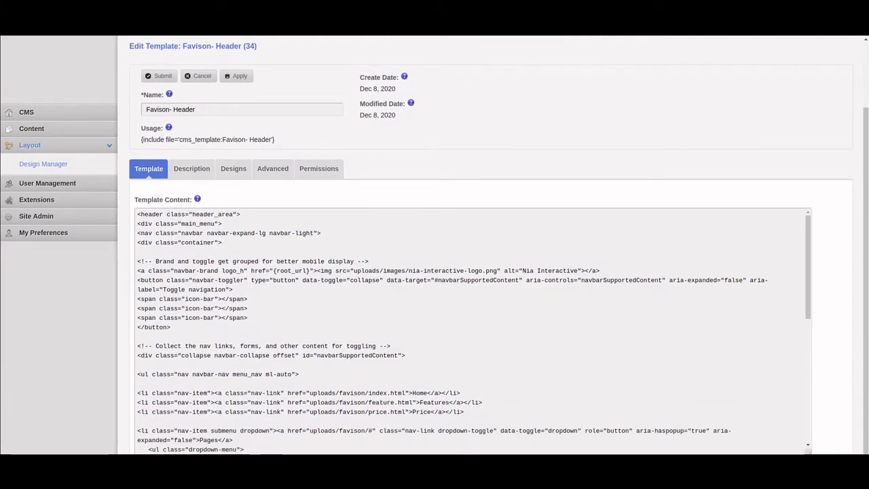
{"action": "scroll", "coordinate": [845, 370], "scroll_direction": "down", "scroll_amount": 1}
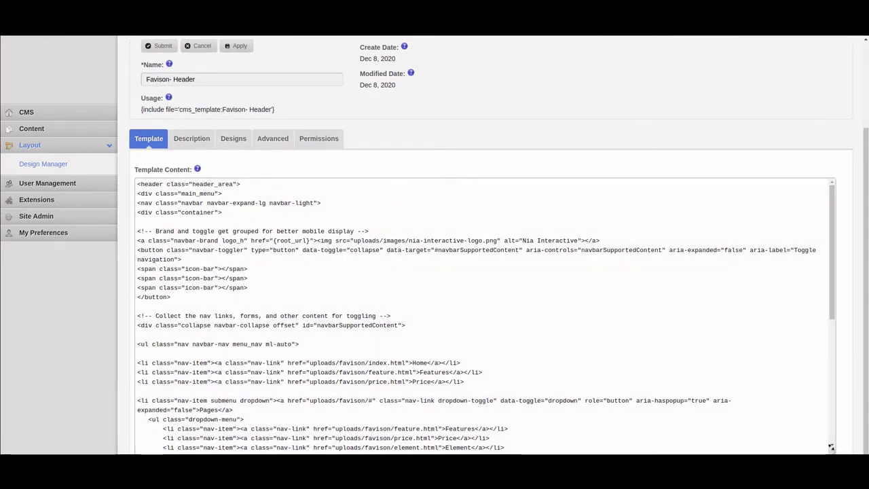
{"action": "scroll", "coordinate": [843, 334], "scroll_direction": "down", "scroll_amount": 1}
{"action": "scroll", "coordinate": [410, 262], "scroll_direction": "down", "scroll_amount": 3}
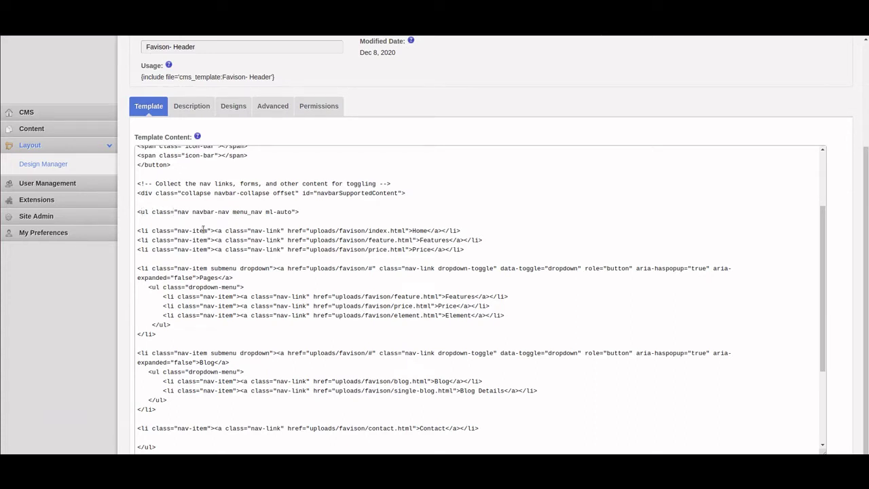
- Insert a blank line above the Price nav-item line in the Header template code
{"action": "left_click", "coordinate": [167, 231]}
{"action": "key", "text": "Down"}
{"action": "scroll", "coordinate": [192, 225], "scroll_direction": "down", "scroll_amount": 1}
{"action": "key", "text": "Up"}
{"action": "key", "text": "Up"}
{"action": "key", "text": "Up"}
{"action": "key", "text": "Up"}
{"action": "key", "text": "Up"}
{"action": "key", "text": "Up"}
{"action": "key", "text": "Up"}
{"action": "key", "text": "Up"}
{"action": "key", "text": "Up"}
{"action": "key", "text": "Up"}
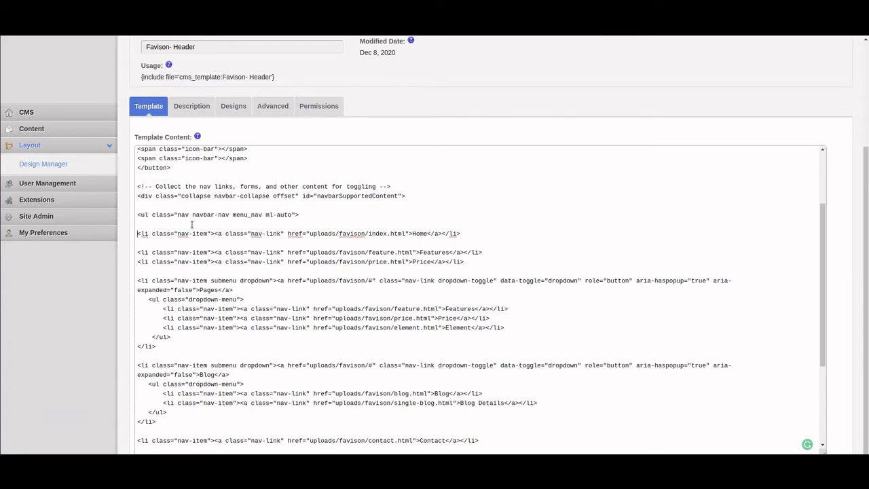
{"action": "key", "text": "Down"}
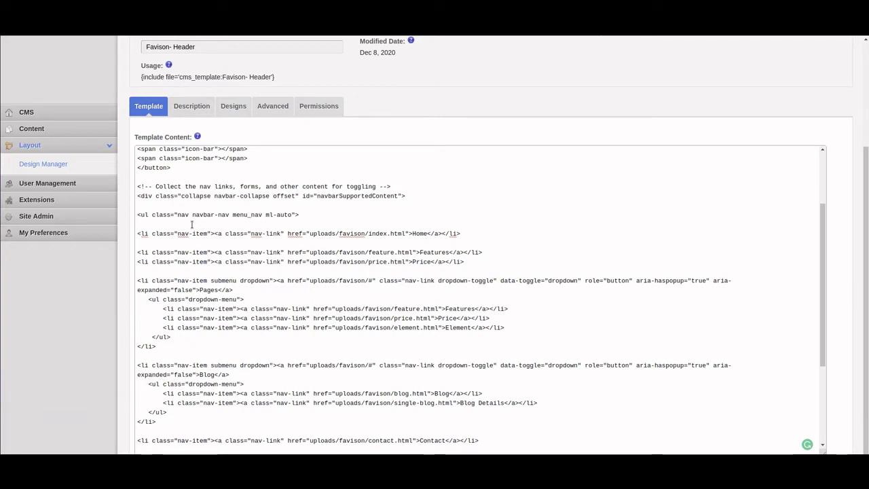
{"action": "key", "text": "Return"}
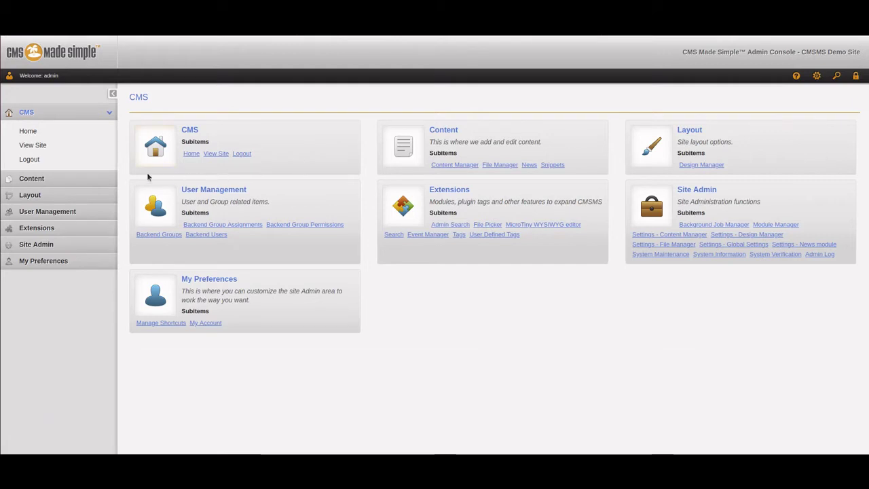
- From Layout > Design Manager, create a new template of type Navigator::Navigation
{"action": "left_click", "coordinate": [55, 197]}
{"action": "left_click", "coordinate": [47, 164]}
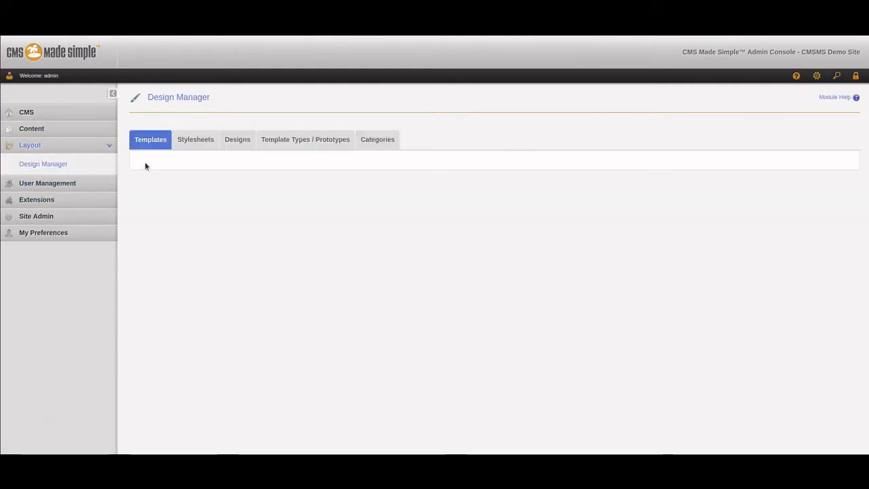
{"action": "scroll", "coordinate": [299, 203], "scroll_direction": "down", "scroll_amount": 1}
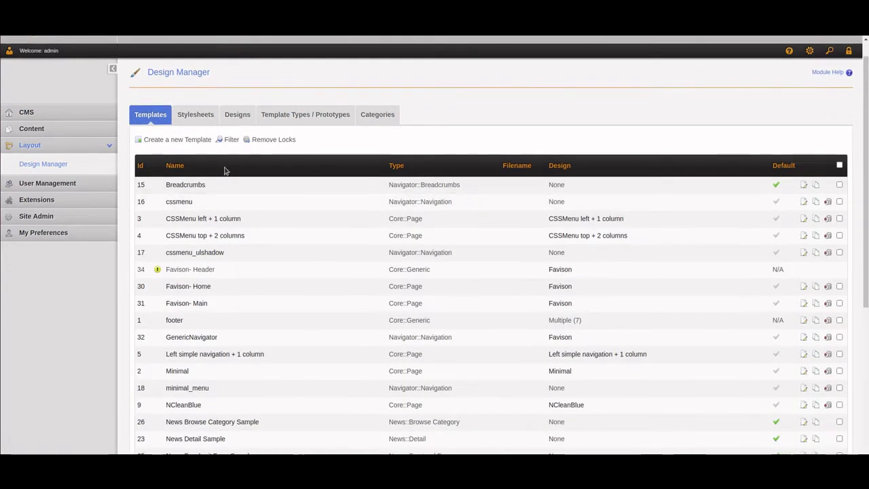
{"action": "left_click", "coordinate": [197, 139]}
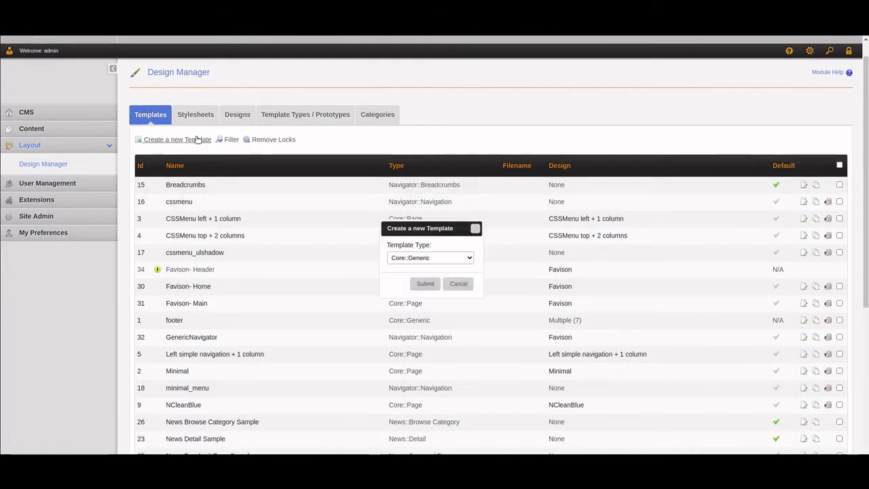
{"action": "left_click", "coordinate": [440, 258]}
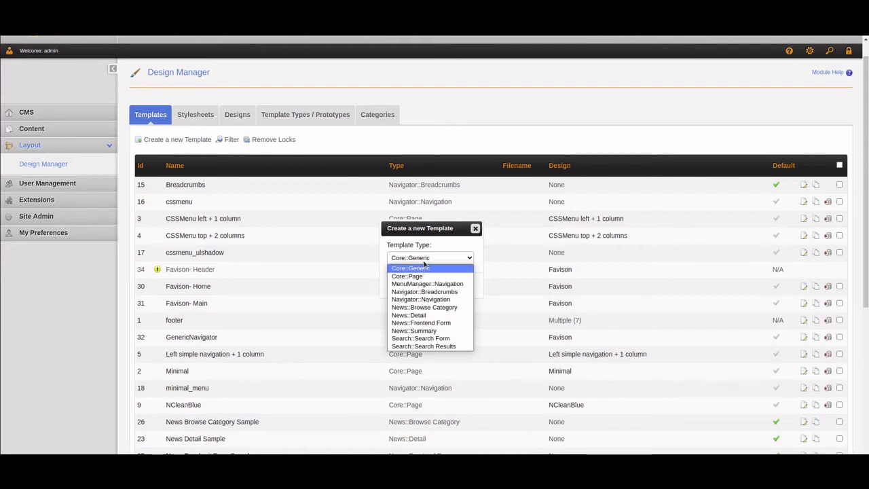
{"action": "left_click", "coordinate": [437, 299]}
{"action": "left_click", "coordinate": [423, 285]}
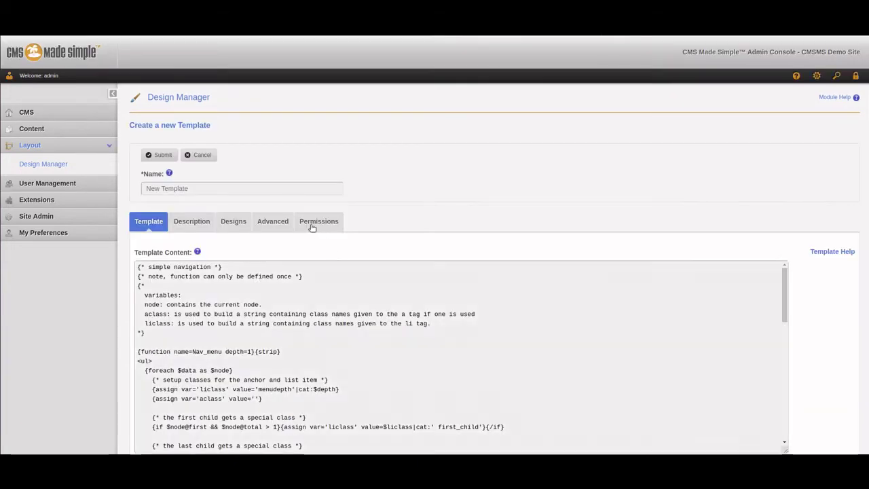
- Name the new template 'Favison- TopNavBar' and check which designs it belongs to
{"action": "left_click", "coordinate": [280, 189]}
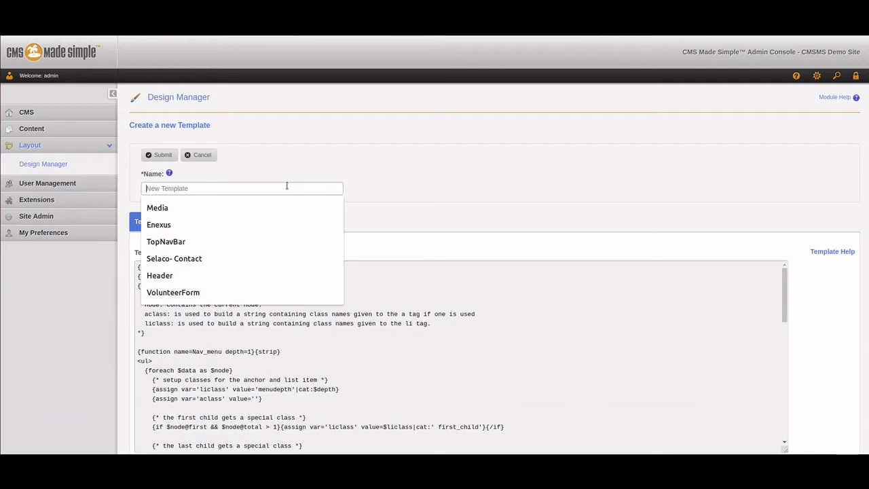
{"action": "type", "text": "Favison- "}
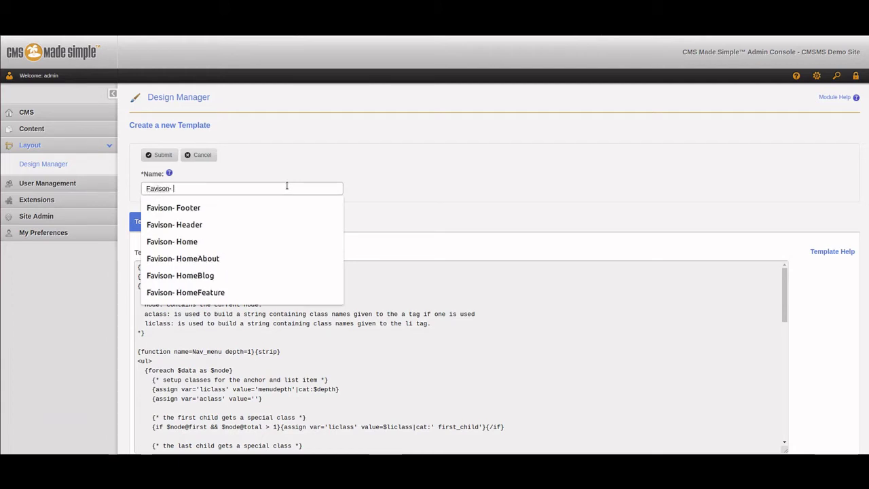
{"action": "type", "text": "TopNavBar"}
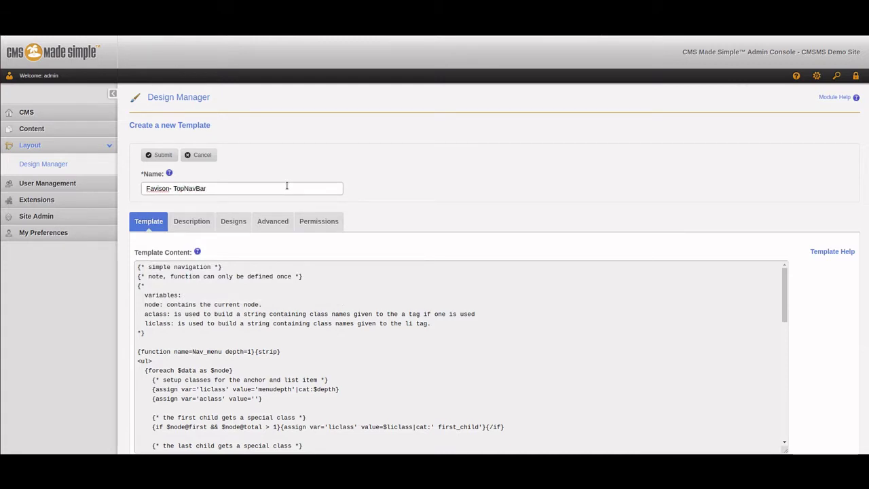
{"action": "left_click", "coordinate": [238, 222]}
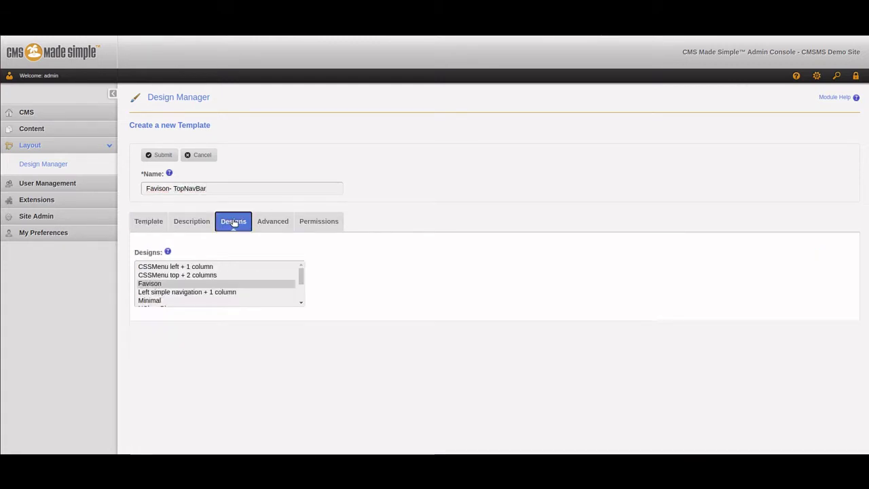
{"action": "left_click", "coordinate": [161, 228]}
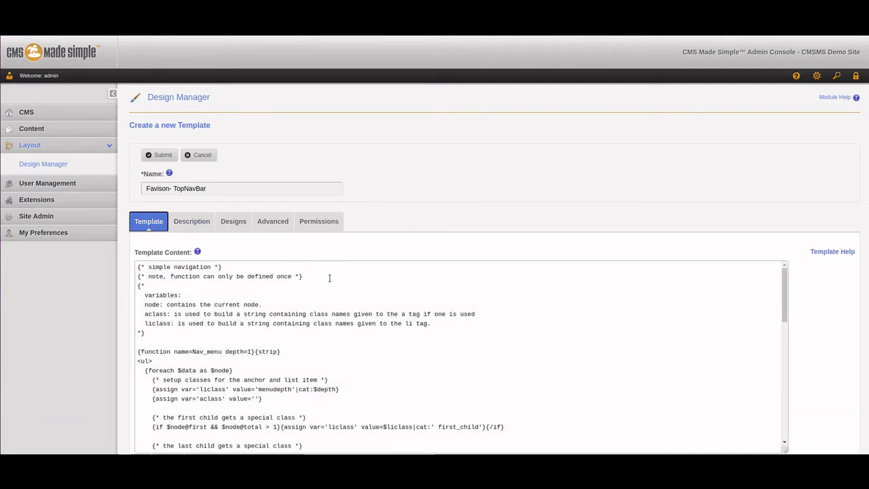
- Review the default Navigator code and submit the Favison- TopNavBar template
{"action": "scroll", "coordinate": [344, 321], "scroll_direction": "down", "scroll_amount": 2}
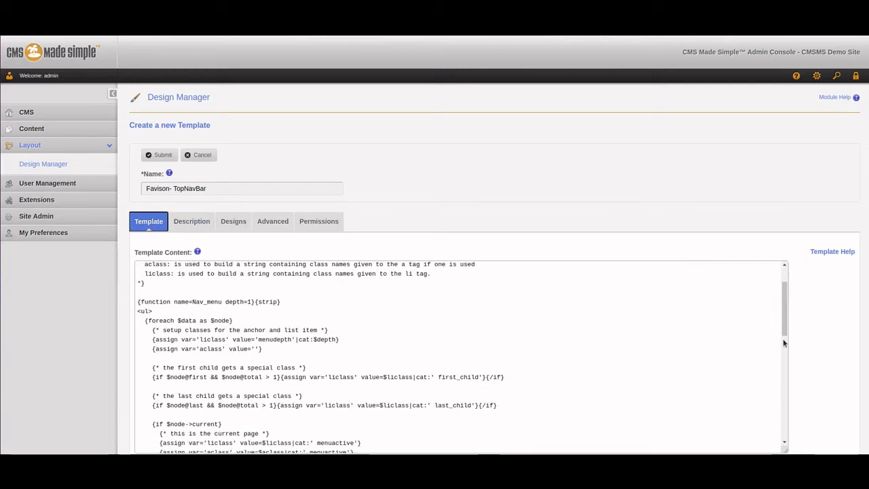
{"action": "left_click_drag", "start_coordinate": [784, 448], "coordinate": [797, 453]}
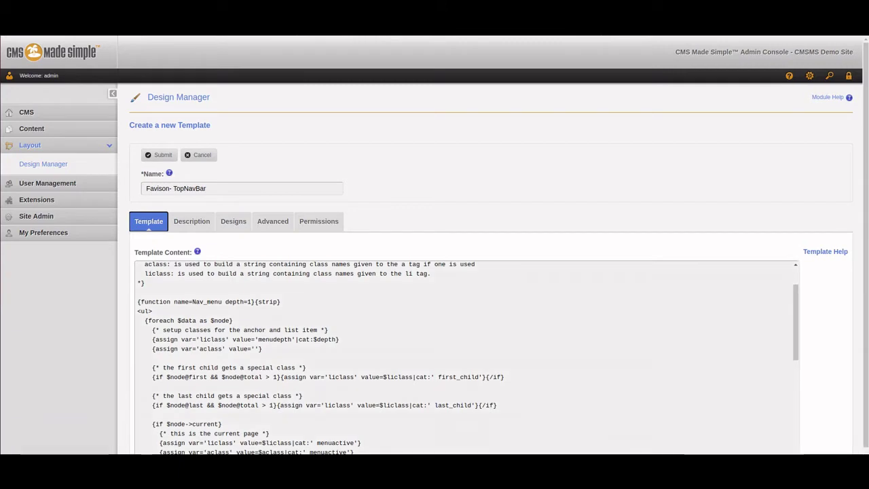
{"action": "scroll", "coordinate": [836, 372], "scroll_direction": "down", "scroll_amount": 1}
{"action": "scroll", "coordinate": [465, 341], "scroll_direction": "up", "scroll_amount": 1}
{"action": "scroll", "coordinate": [464, 342], "scroll_direction": "up", "scroll_amount": 2}
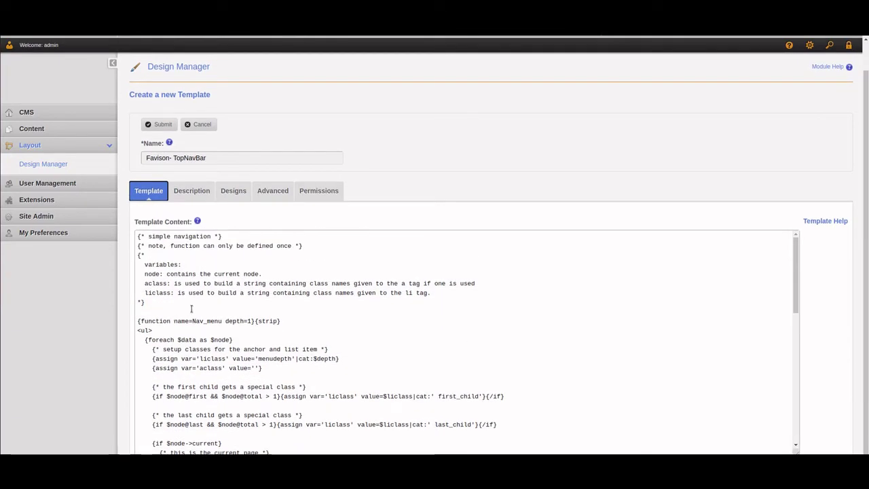
{"action": "scroll", "coordinate": [264, 344], "scroll_direction": "down", "scroll_amount": 8}
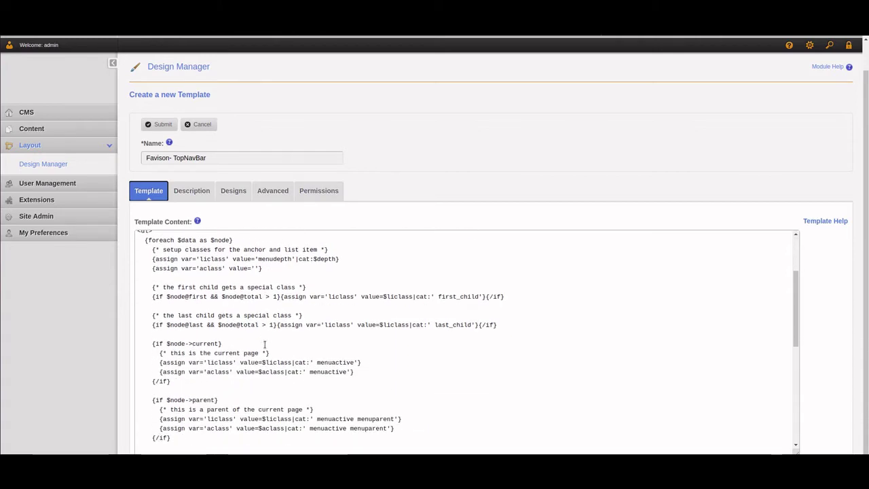
{"action": "scroll", "coordinate": [264, 345], "scroll_direction": "down", "scroll_amount": 9}
{"action": "scroll", "coordinate": [265, 338], "scroll_direction": "up", "scroll_amount": 2}
{"action": "scroll", "coordinate": [264, 339], "scroll_direction": "up", "scroll_amount": 15}
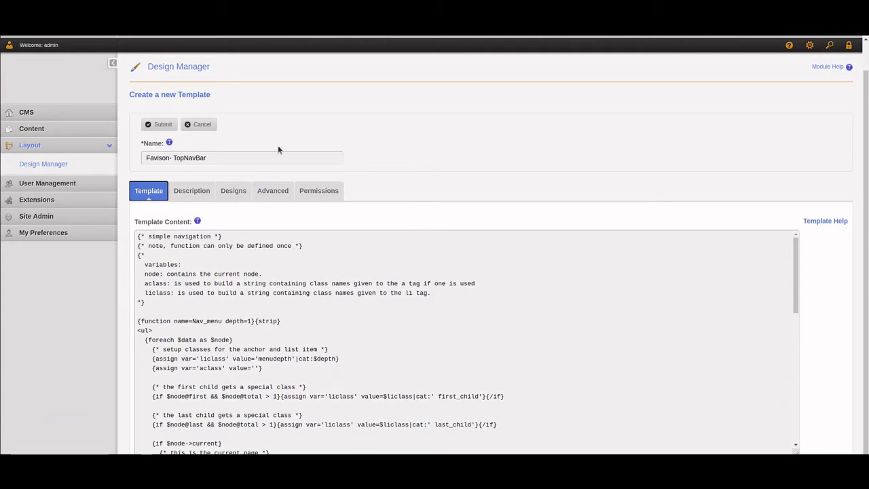
{"action": "left_click", "coordinate": [163, 125]}
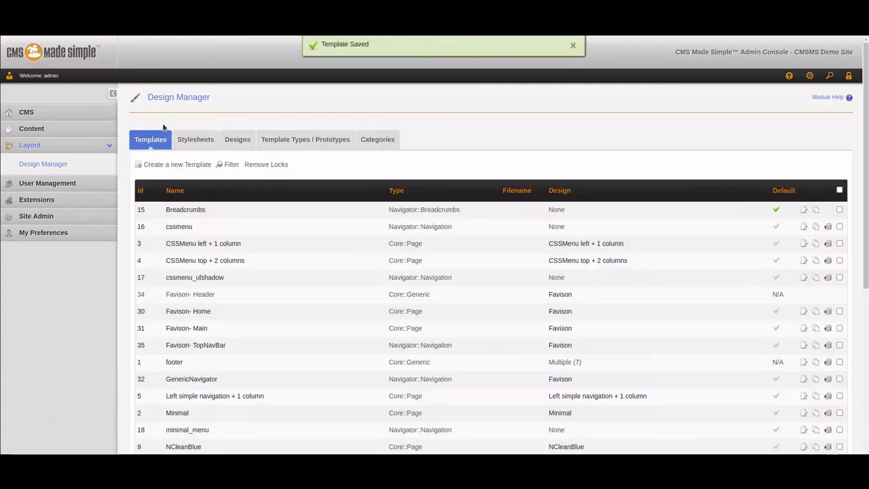
- Delete the hard-coded ul nav list from the Favison- Header template
{"action": "mouse_move", "coordinate": [235, 242]}
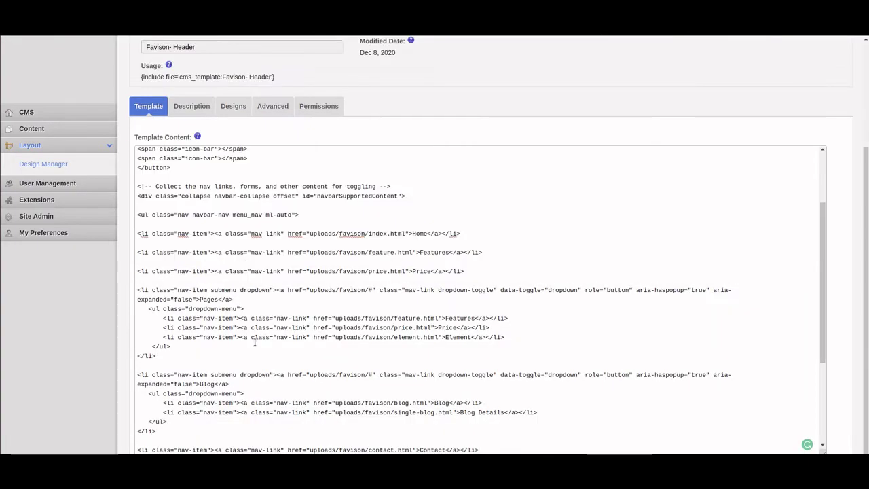
{"action": "scroll", "coordinate": [252, 344], "scroll_direction": "down", "scroll_amount": 2}
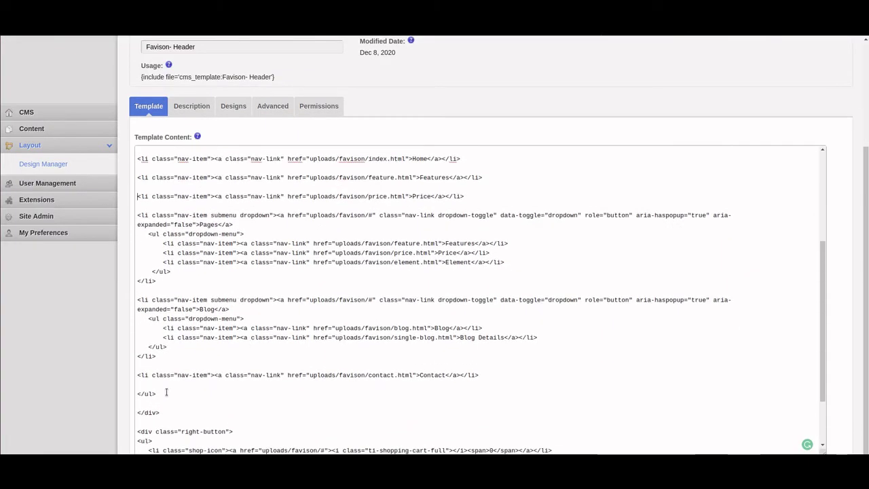
{"action": "left_click_drag", "start_coordinate": [167, 394], "coordinate": [138, 312]}
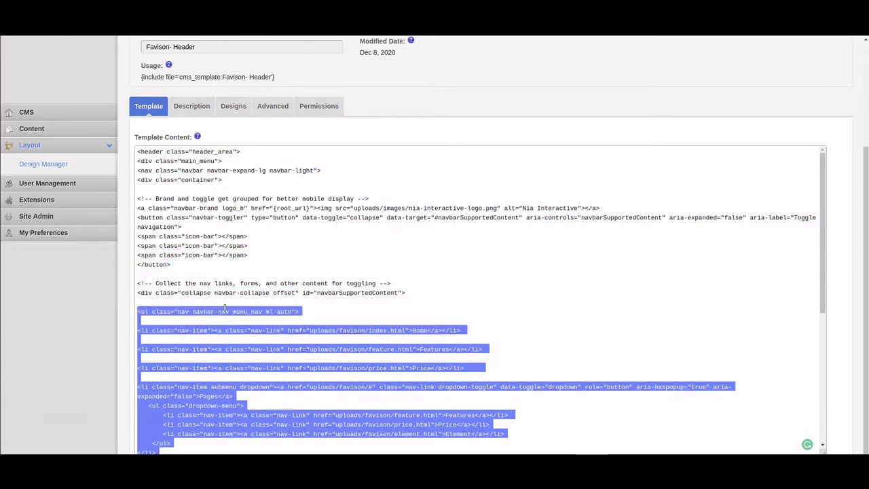
{"action": "key", "text": "BackSpace"}
- Insert {Navigator template="Favison- TopNavBar"} in its place, apply, and return to the templates
{"action": "type", "text": "{Navigator"}
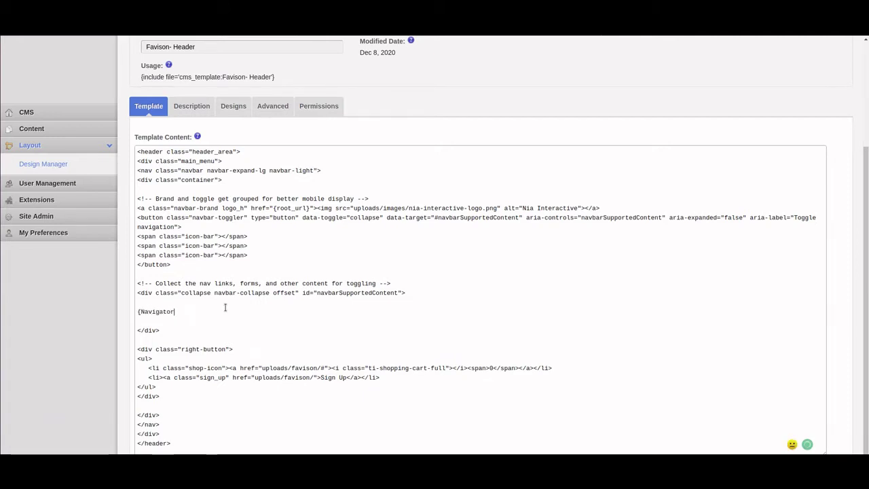
{"action": "type", "text": "mplate=\"Favison- TopNavBar"}
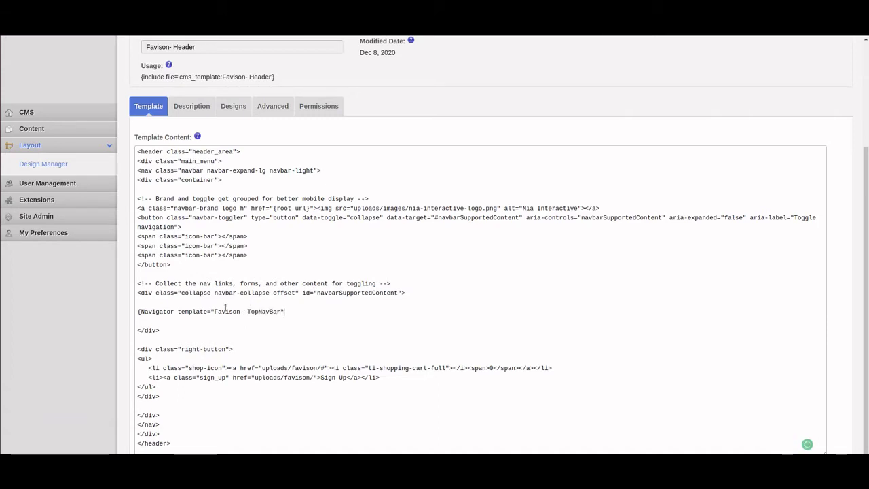
{"action": "scroll", "coordinate": [401, 129], "scroll_direction": "up", "scroll_amount": 1}
{"action": "left_click", "coordinate": [239, 66]}
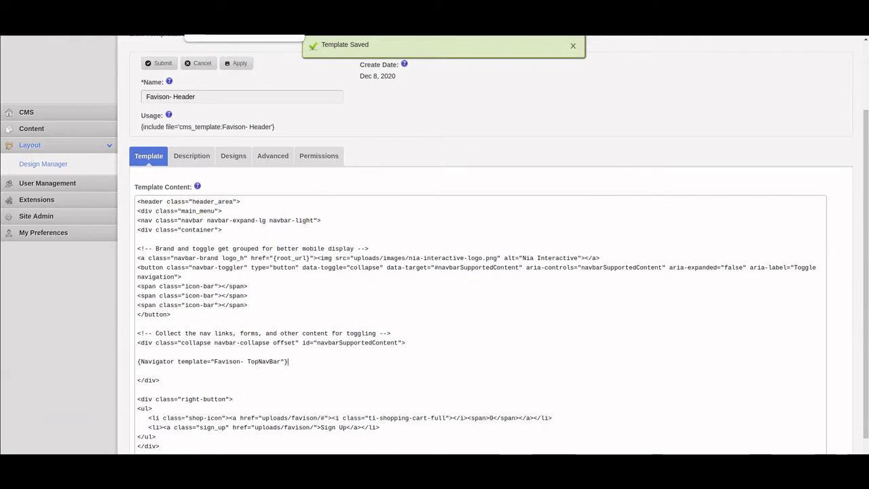
{"action": "left_click", "coordinate": [158, 63]}
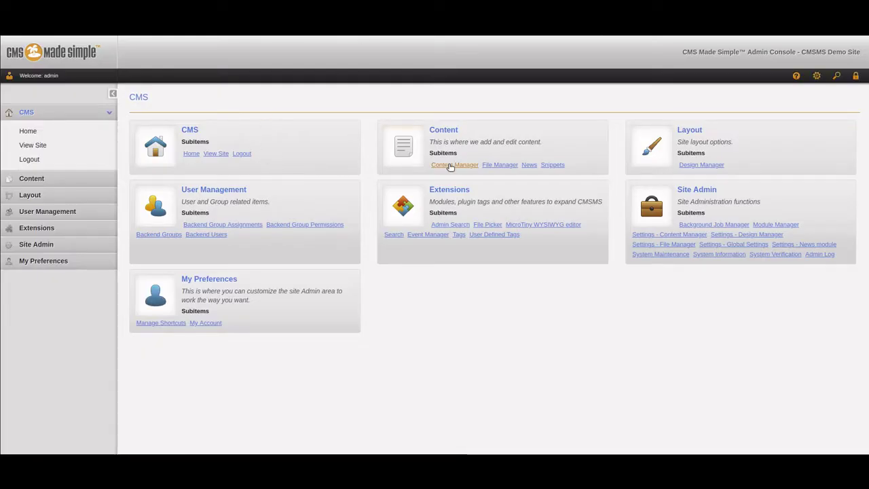
- Browse the Content Manager page list, expanding the child pages of How CMSMS Works
{"action": "left_click", "coordinate": [442, 166]}
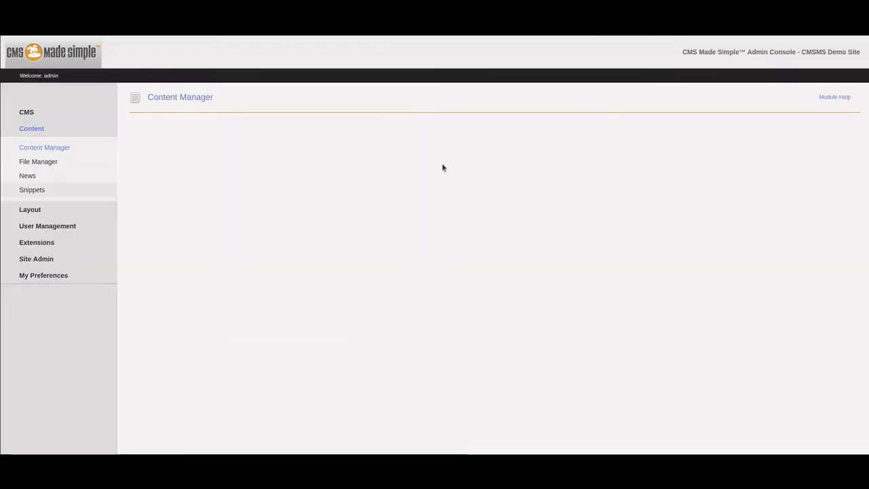
{"action": "left_click", "coordinate": [136, 188]}
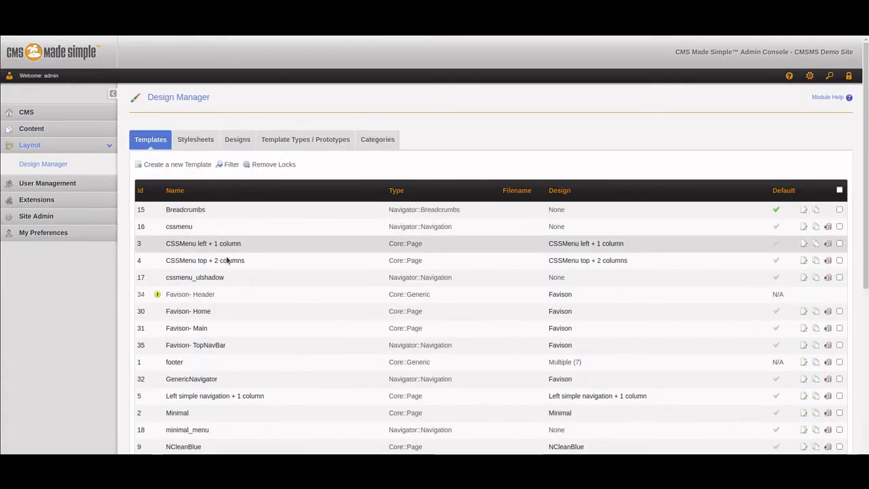
- Open the Favison- TopNavBar template, widen its Template Content box, then switch to Bluefish
{"action": "left_click", "coordinate": [210, 347]}
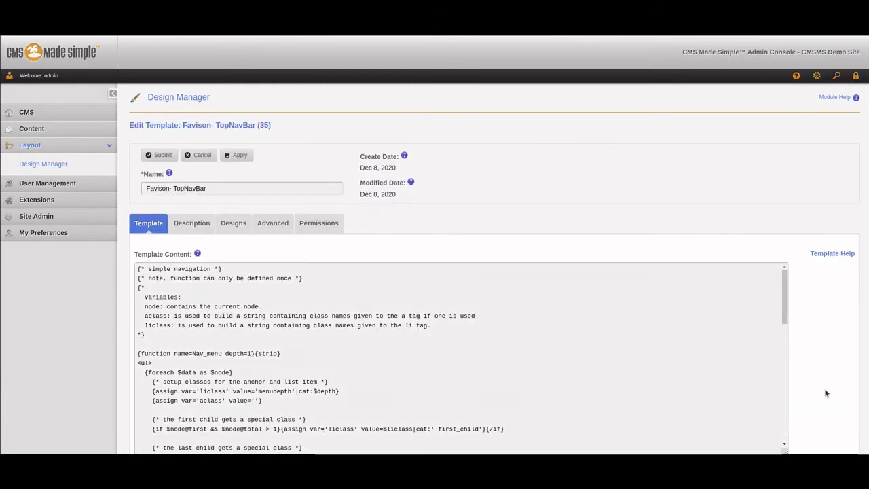
{"action": "left_click_drag", "start_coordinate": [788, 451], "coordinate": [814, 452]}
{"action": "scroll", "coordinate": [836, 401], "scroll_direction": "down", "scroll_amount": 1}
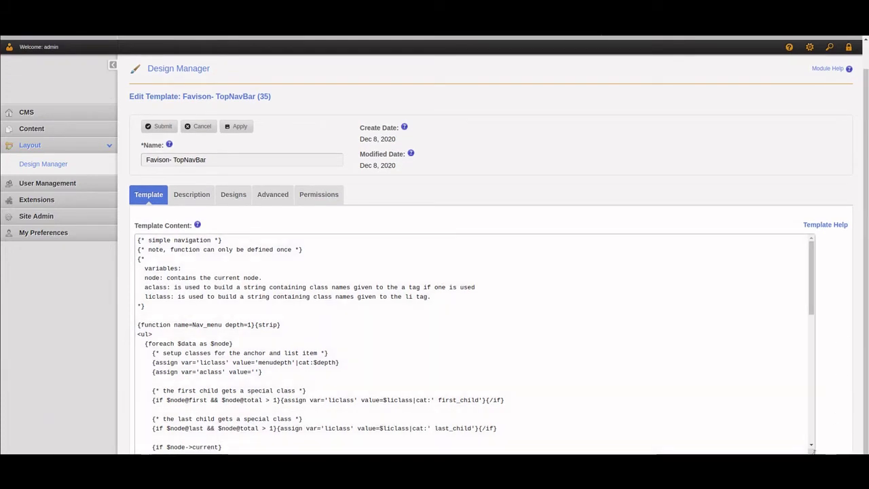
{"action": "left_click_drag", "start_coordinate": [811, 449], "coordinate": [835, 451]}
{"action": "scroll", "coordinate": [827, 434], "scroll_direction": "down", "scroll_amount": 1}
{"action": "scroll", "coordinate": [844, 403], "scroll_direction": "down", "scroll_amount": 1}
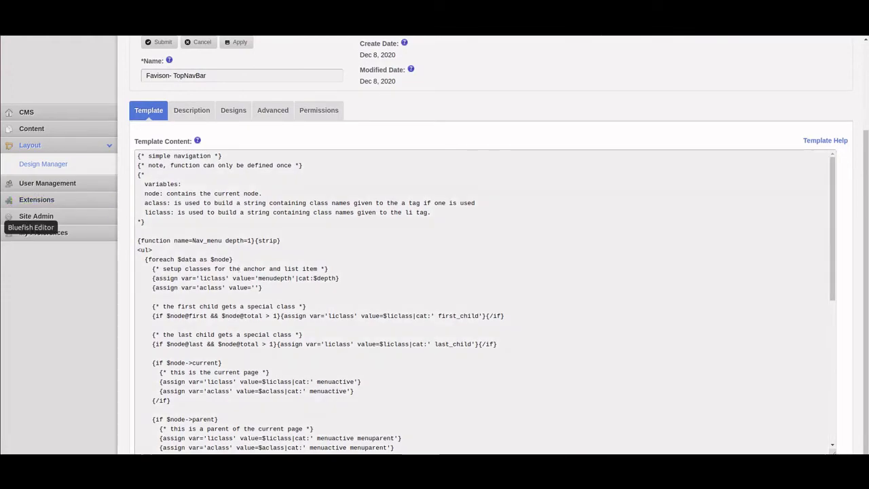
{"action": "left_click", "coordinate": [2, 227]}
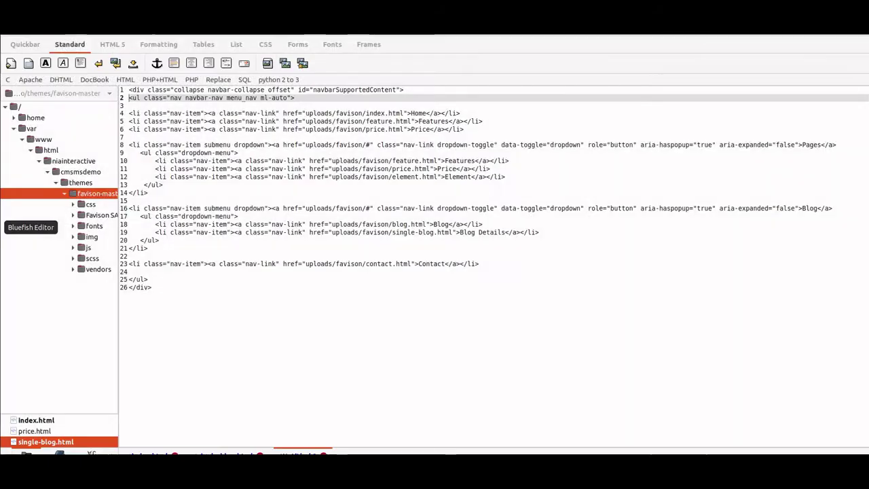
- Add blank lines above the opening ul, before the closing div, and above the Features link
{"action": "left_click", "coordinate": [164, 298]}
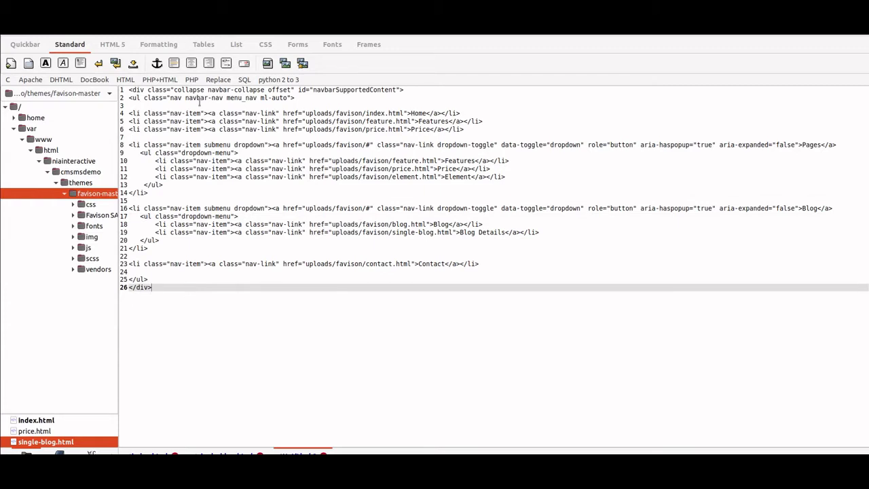
{"action": "left_click", "coordinate": [159, 91]}
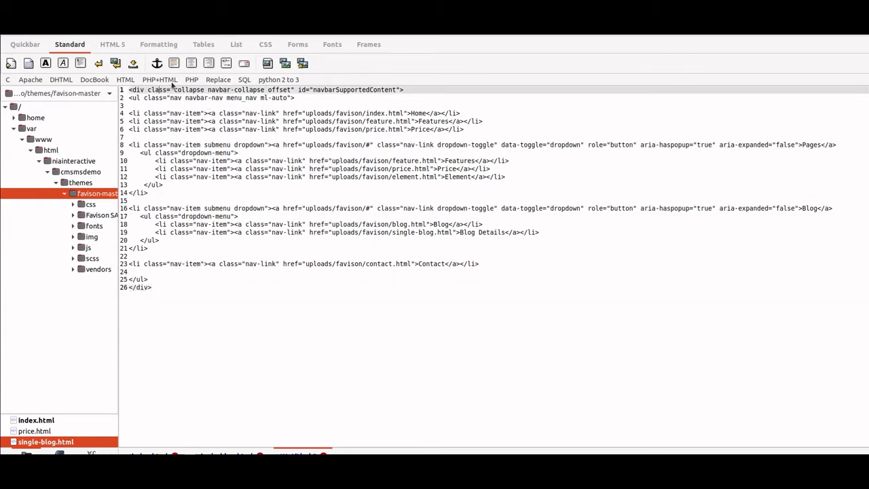
{"action": "key", "text": "Down"}
{"action": "key", "text": "Return"}
{"action": "key", "text": "Down"}
{"action": "key", "text": "Down"}
{"action": "key", "text": "Down"}
{"action": "key", "text": "Down"}
{"action": "key", "text": "Down"}
{"action": "key", "text": "Down"}
{"action": "key", "text": "Down"}
{"action": "key", "text": "Down"}
{"action": "key", "text": "Down"}
{"action": "key", "text": "Down"}
{"action": "key", "text": "Down"}
{"action": "key", "text": "Down"}
{"action": "key", "text": "Down"}
{"action": "key", "text": "Down"}
{"action": "key", "text": "Down"}
{"action": "key", "text": "Down"}
{"action": "key", "text": "Down"}
{"action": "key", "text": "Down"}
{"action": "key", "text": "Down"}
{"action": "key", "text": "Down"}
{"action": "key", "text": "Down"}
{"action": "key", "text": "Return"}
{"action": "key", "text": "Up"}
{"action": "key", "text": "Up"}
{"action": "key", "text": "Up"}
{"action": "key", "text": "Up"}
{"action": "key", "text": "Up"}
{"action": "key", "text": "Up"}
{"action": "key", "text": "Up"}
{"action": "key", "text": "Up"}
{"action": "key", "text": "Up"}
{"action": "key", "text": "Up"}
{"action": "key", "text": "Up"}
{"action": "key", "text": "Up"}
{"action": "key", "text": "Up"}
{"action": "key", "text": "Up"}
{"action": "key", "text": "Up"}
{"action": "key", "text": "Up"}
{"action": "key", "text": "Up"}
{"action": "key", "text": "Up"}
{"action": "key", "text": "Up"}
{"action": "key", "text": "Up"}
{"action": "key", "text": "Up"}
{"action": "key", "text": "Up"}
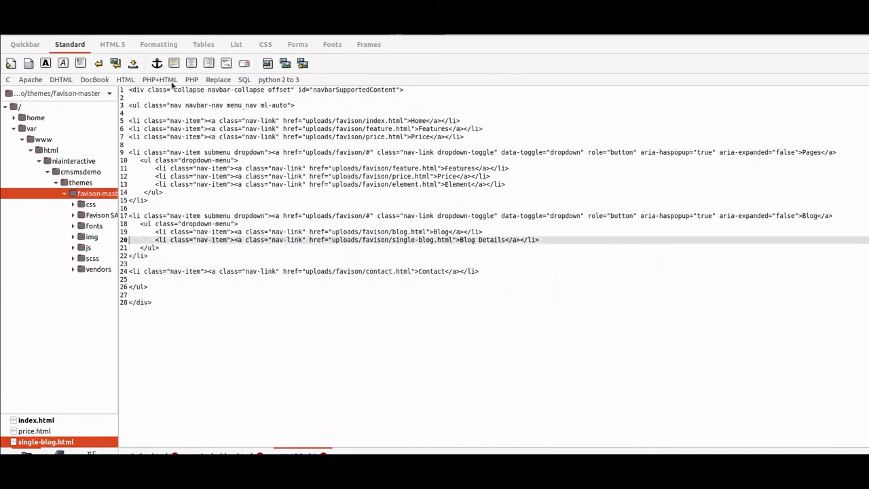
{"action": "key", "text": "Return"}
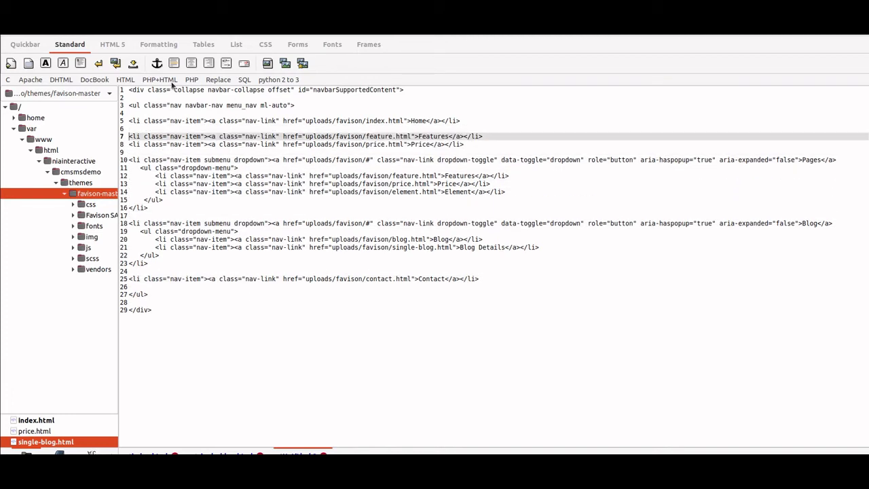
- Copy the opening ul tag and Home link lines and return to the browser
{"action": "key", "text": "Up"}
{"action": "key", "text": "Up"}
{"action": "key", "text": "Up"}
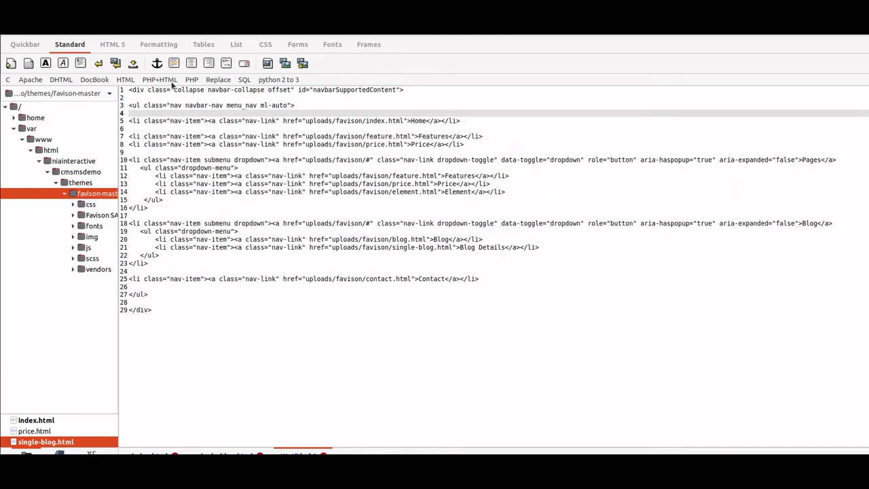
{"action": "left_click_drag", "start_coordinate": [462, 120], "coordinate": [121, 105]}
{"action": "key", "text": "ctrl+c"}
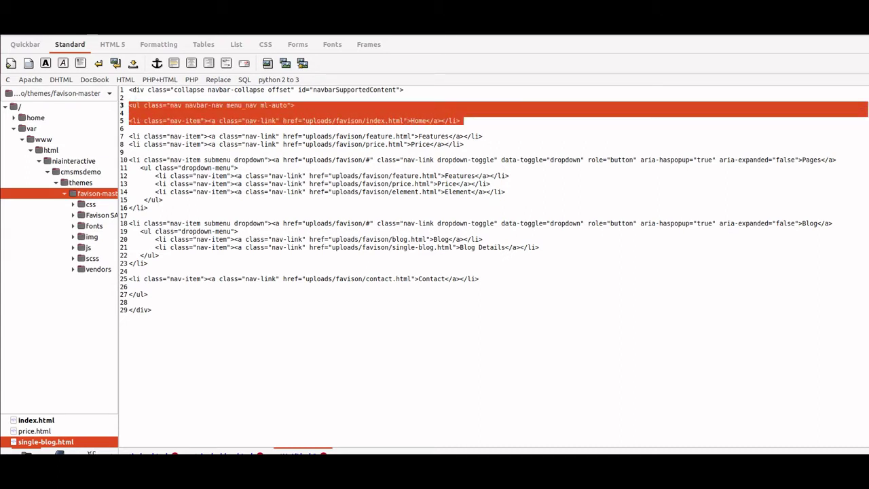
{"action": "key", "text": "alt+Tab"}
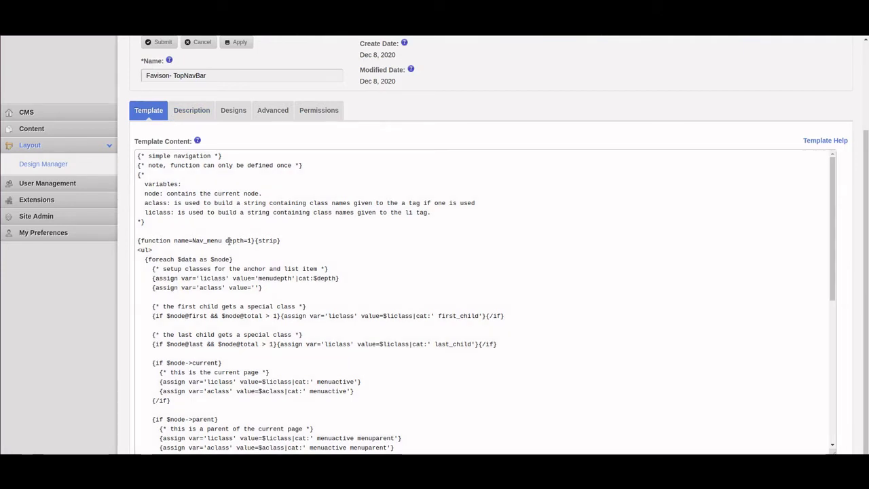
- Paste the themed ul tag over the plain <ul>, then delete the extra Home link line
{"action": "left_click_drag", "start_coordinate": [154, 249], "coordinate": [136, 250]}
{"action": "key", "text": "ctrl+v"}
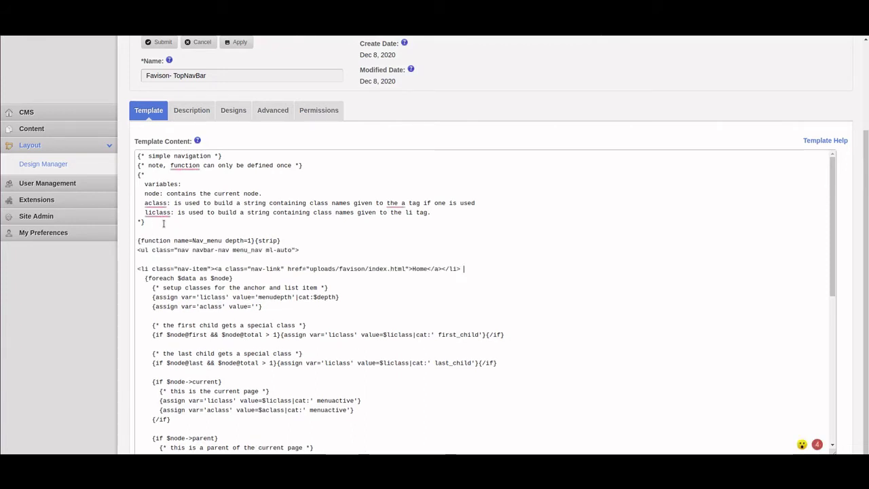
{"action": "key", "text": "Up"}
{"action": "left_click_drag", "start_coordinate": [464, 269], "coordinate": [137, 265]}
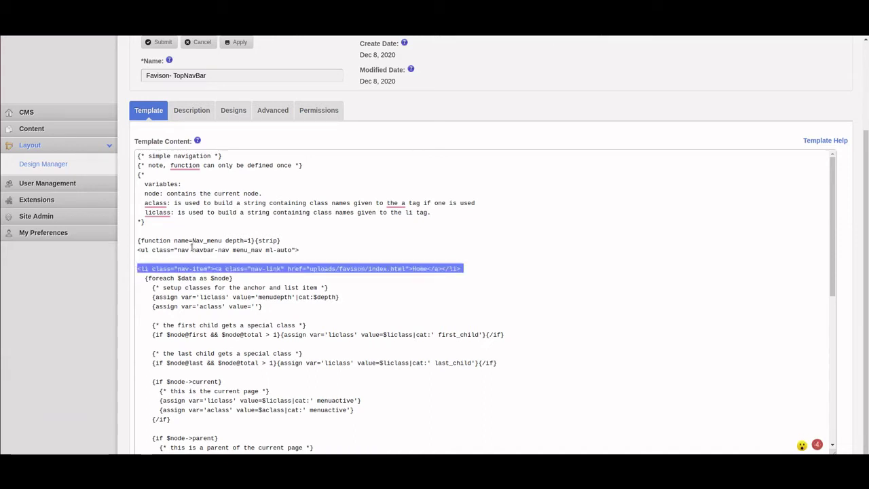
{"action": "key", "text": "BackSpace"}
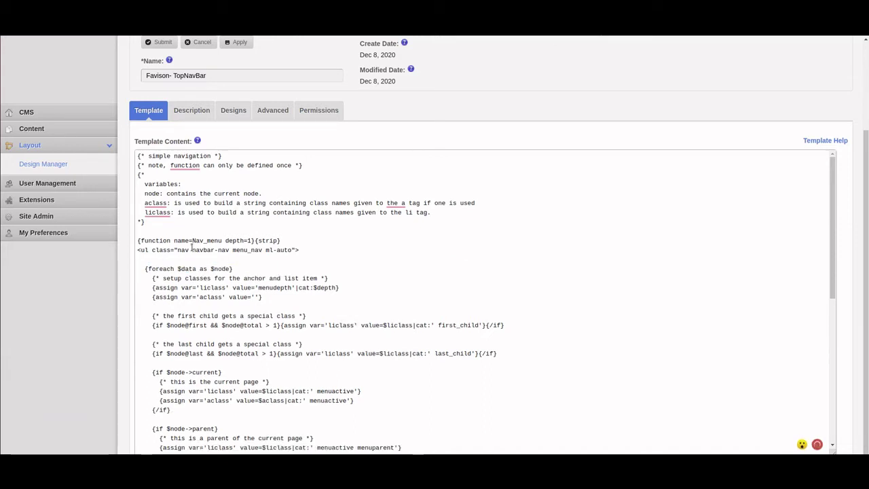